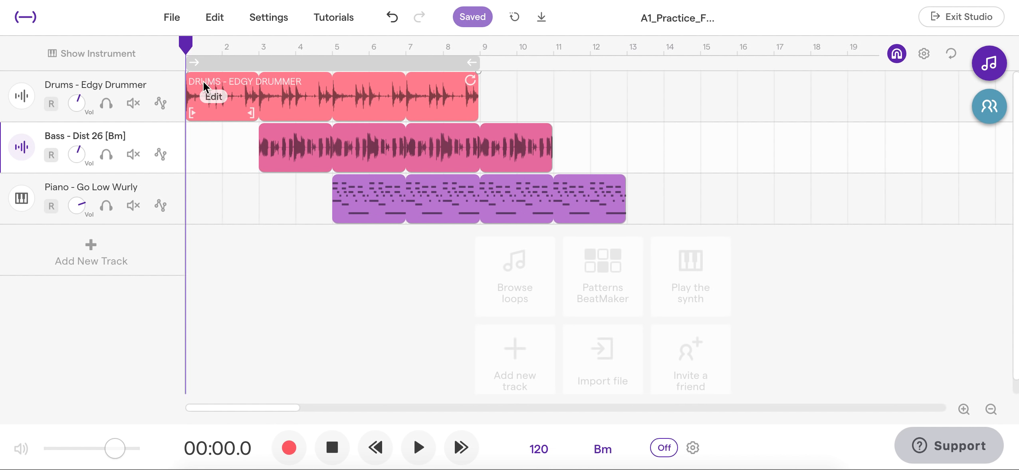
Check where the drums, bass and piano regions end by moving the playhead to measures 9, 11 and 13 and selecting each track's region
left_click(712, 73)
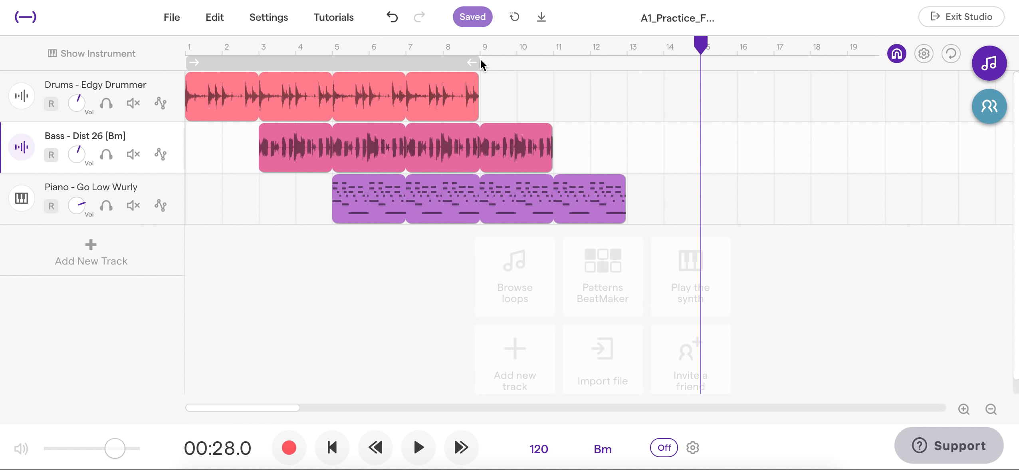
left_click(395, 99)
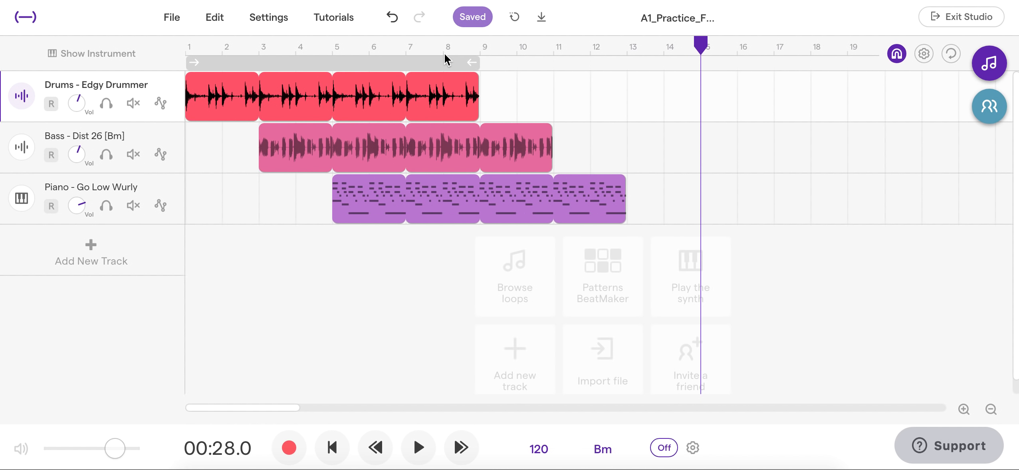
left_click(480, 47)
left_click(492, 50)
left_click(514, 52)
left_click(555, 47)
left_click(361, 135)
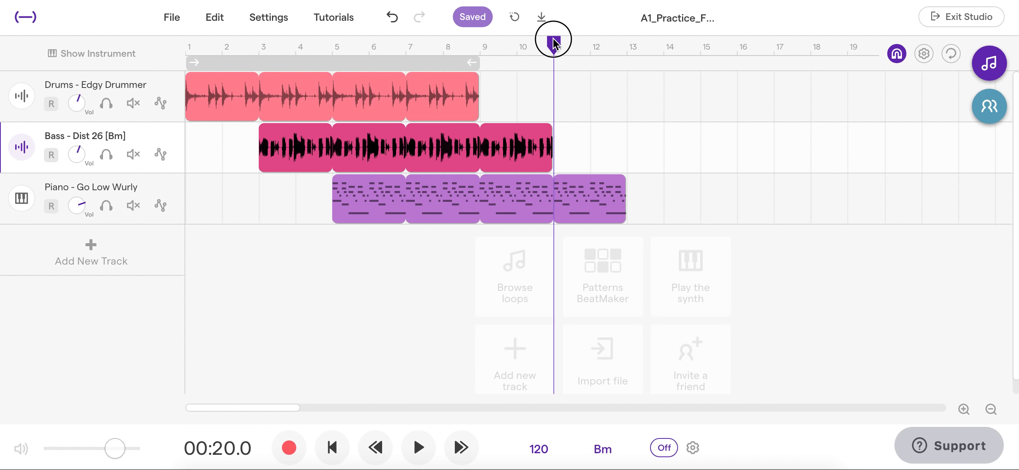
left_click(621, 56)
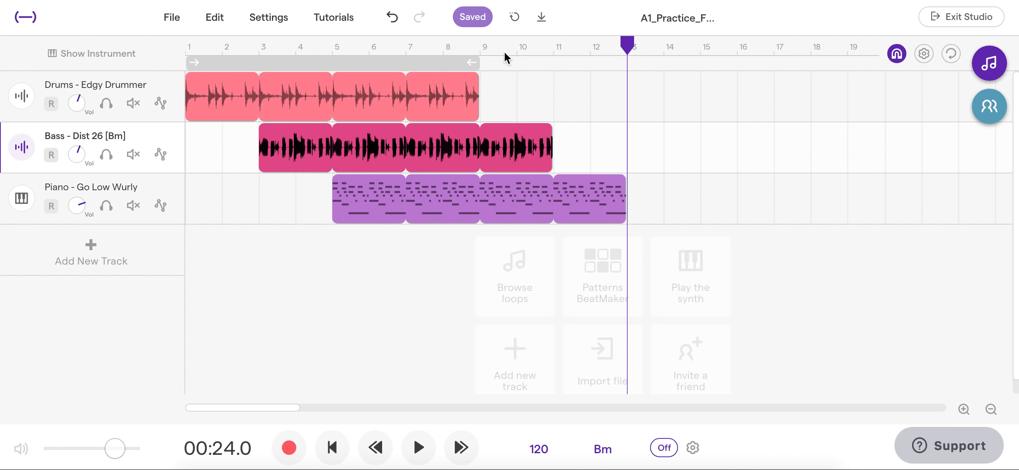
left_click(527, 218)
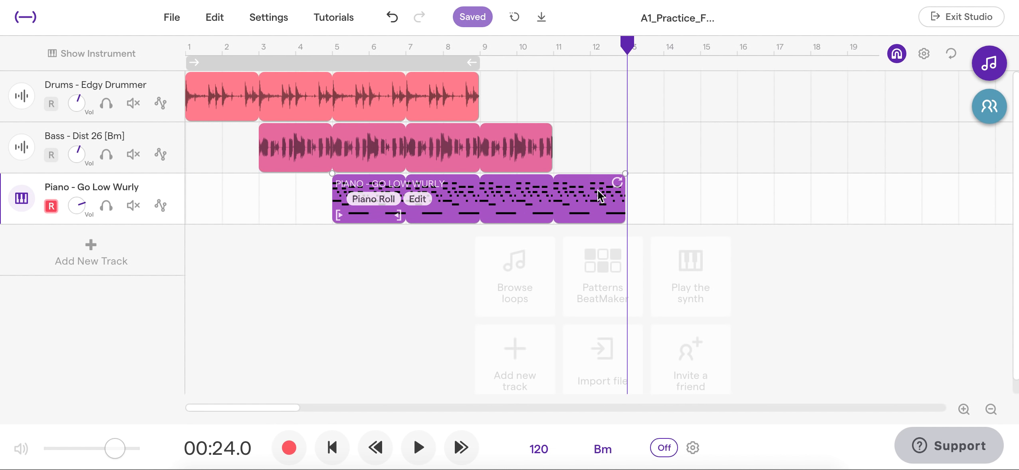
left_click_drag(628, 43, 662, 46)
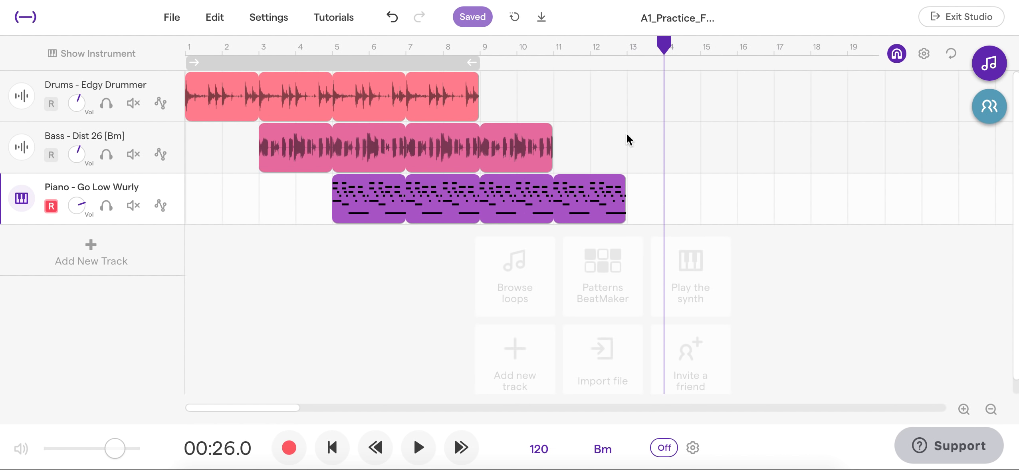
Extend the Edgy Drummer drum loop so it repeats up to the start of measure 17
mouse_move(472, 90)
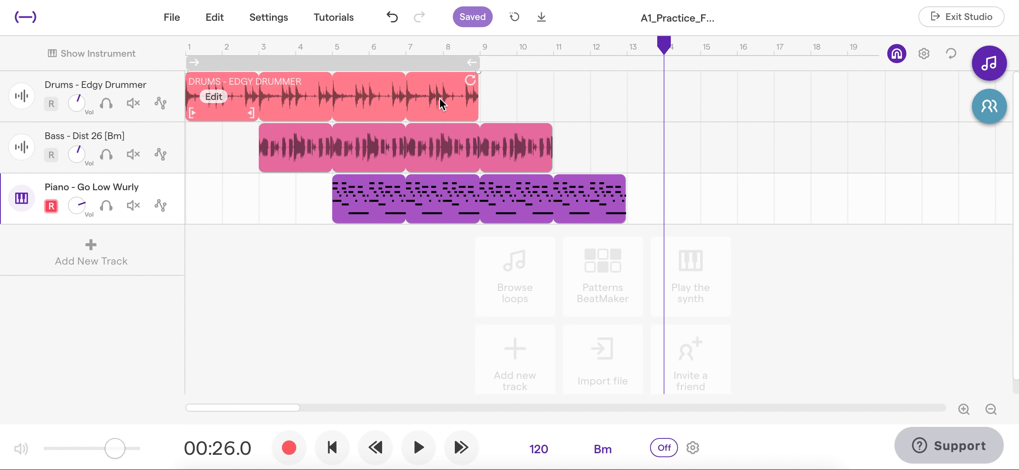
left_click(404, 100)
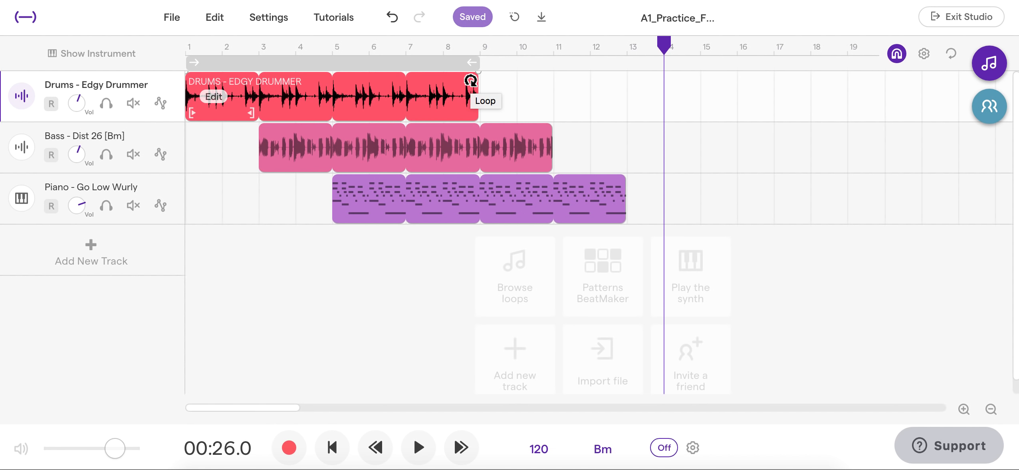
left_click_drag(470, 81, 758, 92)
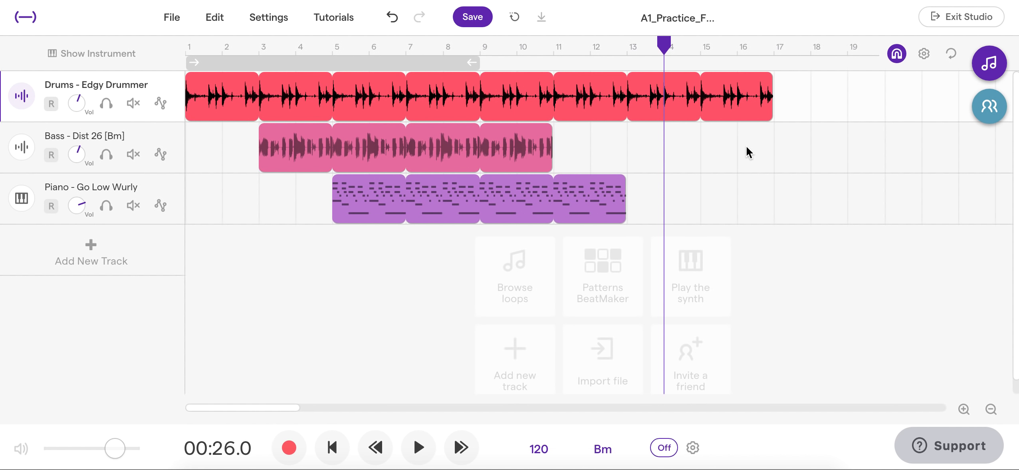
Shorten the looped bass region to a single pass covering measures 3 and 4
left_click(508, 156)
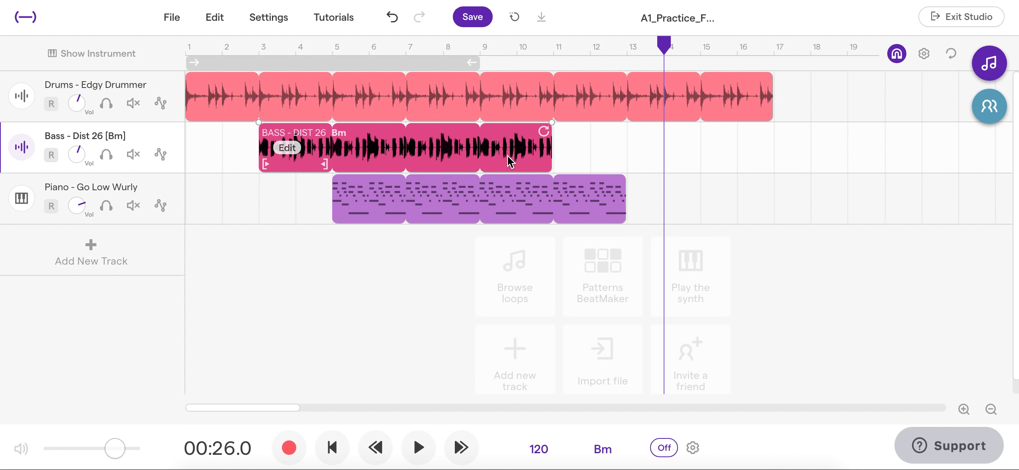
left_click(607, 134)
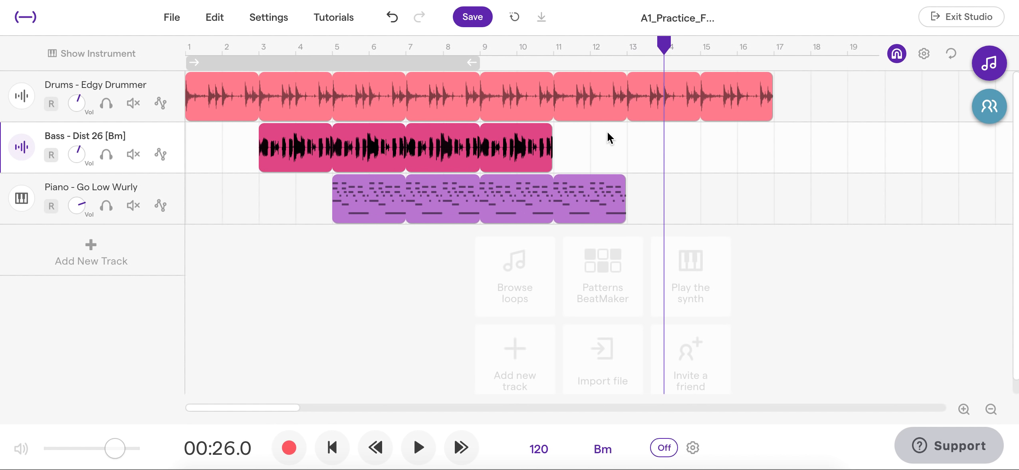
left_click(533, 165)
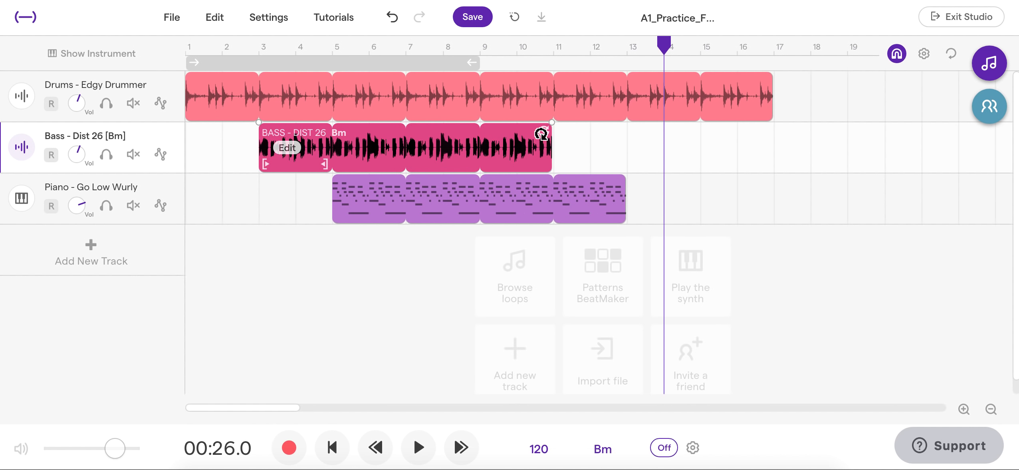
left_click_drag(541, 133, 266, 126)
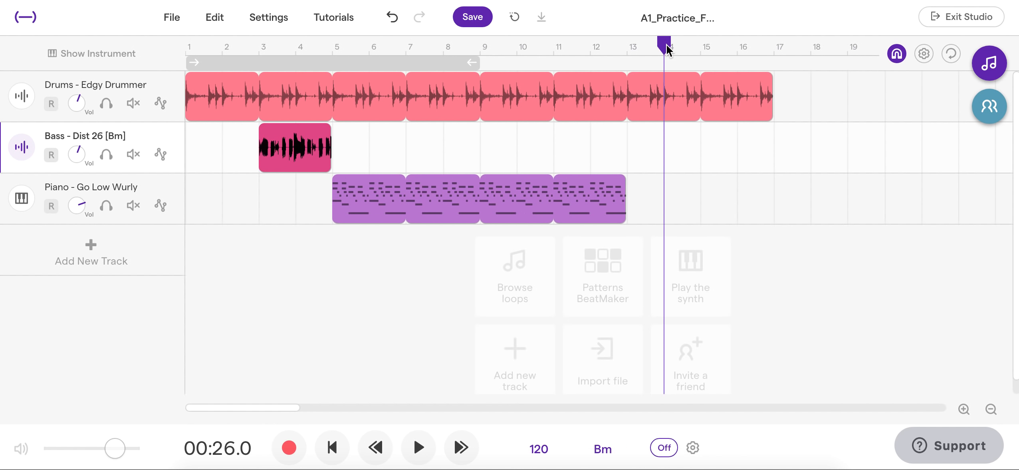
Paste copies of the two-measure bass region at measures 7 and 11 of the bass track
left_click(476, 42)
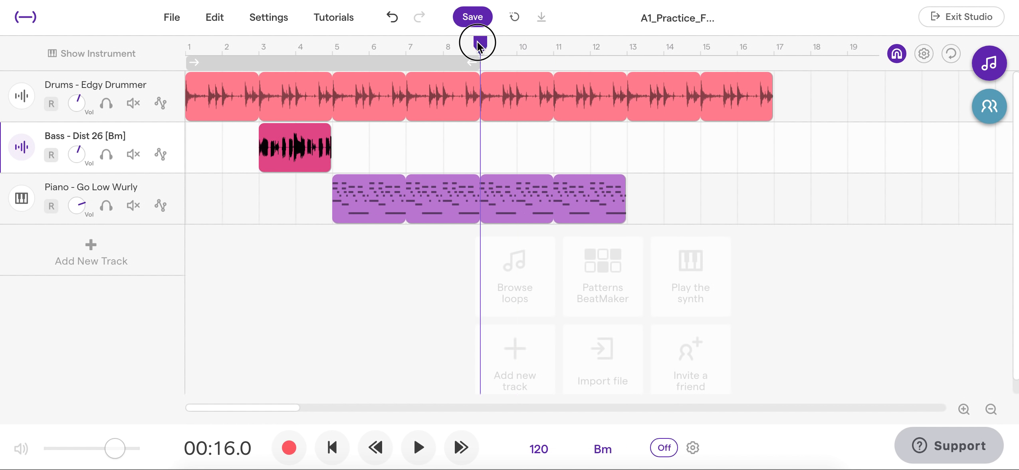
left_click_drag(476, 45, 409, 45)
mouse_move(336, 138)
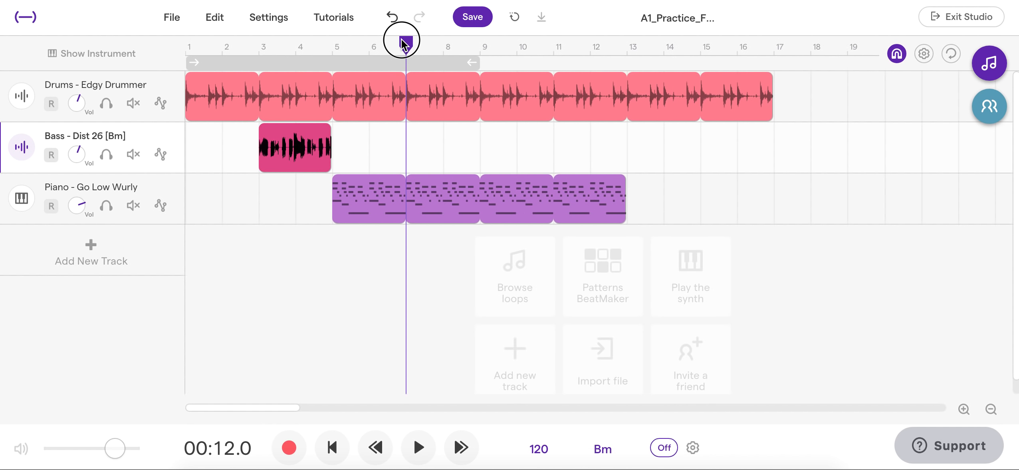
mouse_move(403, 42)
left_mouse_down()
mouse_move(478, 45)
mouse_move(415, 52)
left_mouse_up()
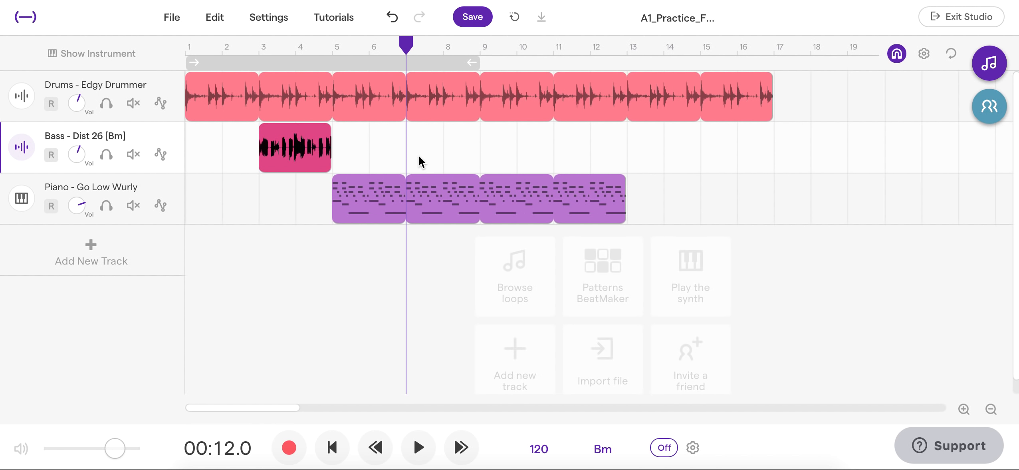
mouse_move(406, 42)
left_mouse_down()
mouse_move(443, 40)
mouse_move(405, 48)
left_mouse_up()
key("ctrl+v")
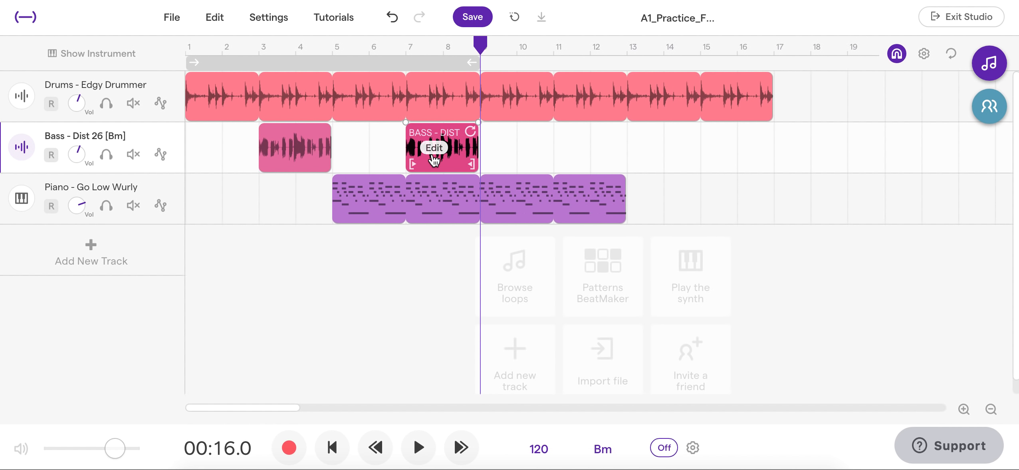
left_click_drag(481, 44, 554, 45)
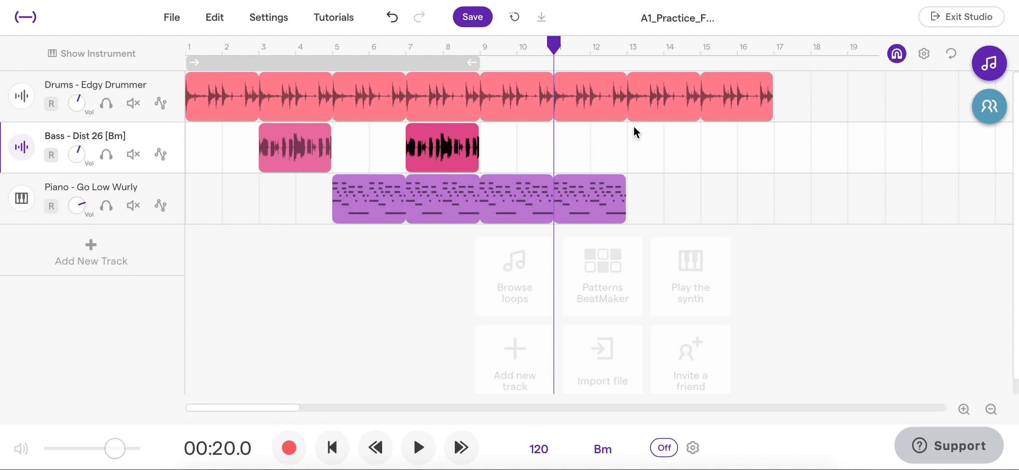
key("ctrl+v")
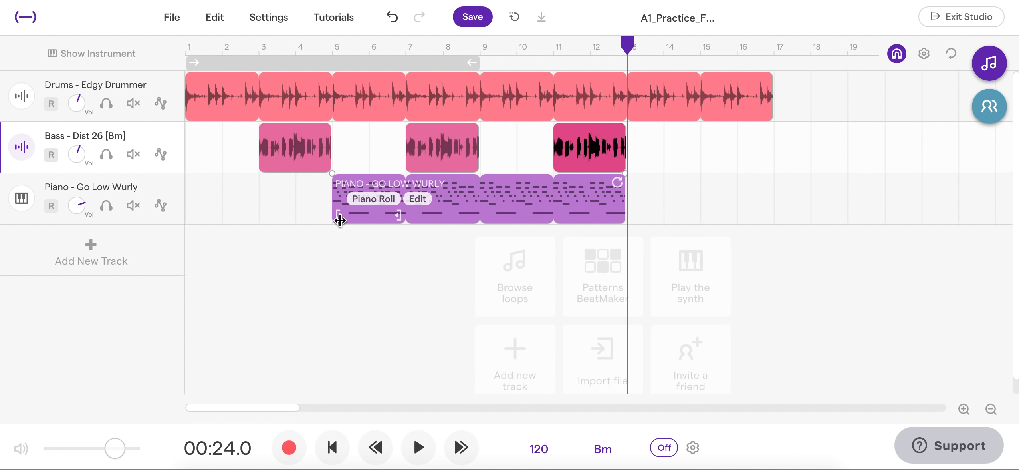
Shorten the piano loop to a single pass in measures 5 and 6, and paste copies of it at measures 9 and 13
left_click(494, 198)
left_click_drag(621, 186, 398, 183)
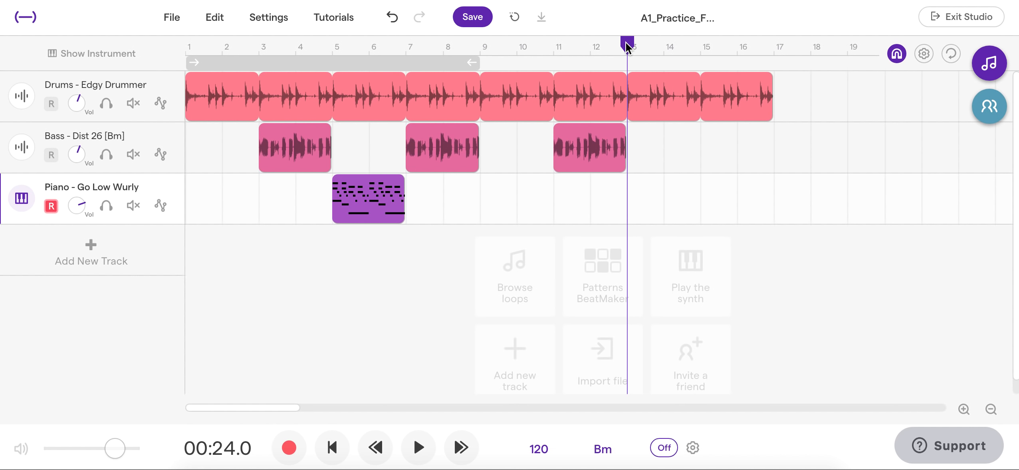
left_click_drag(626, 41, 481, 46)
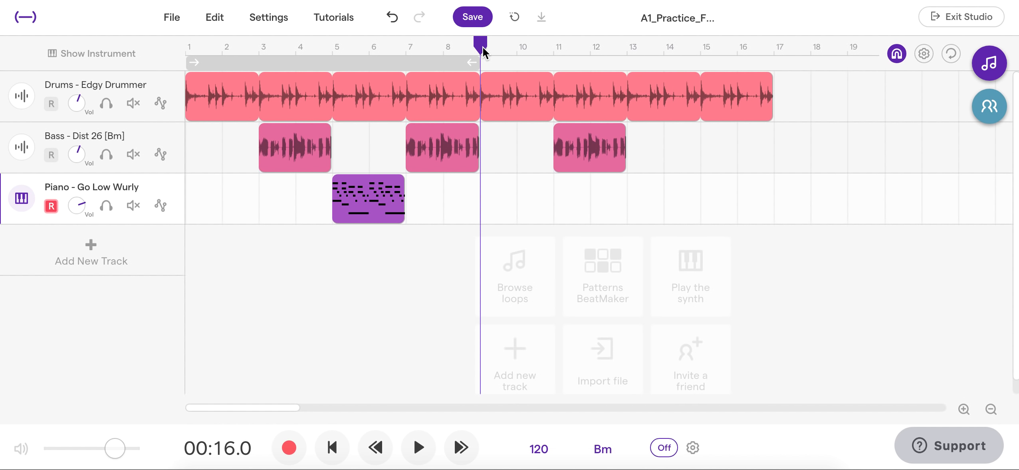
key("ctrl+v")
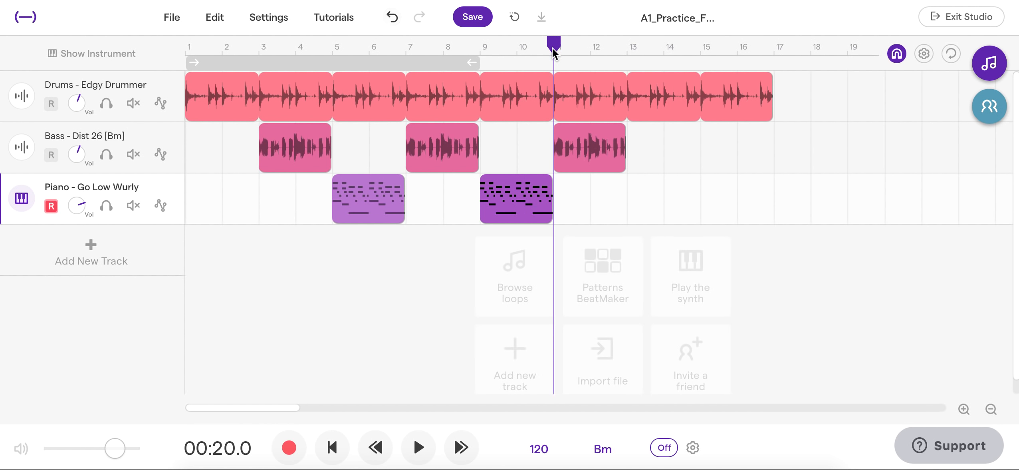
left_click(643, 54)
key("ctrl+v")
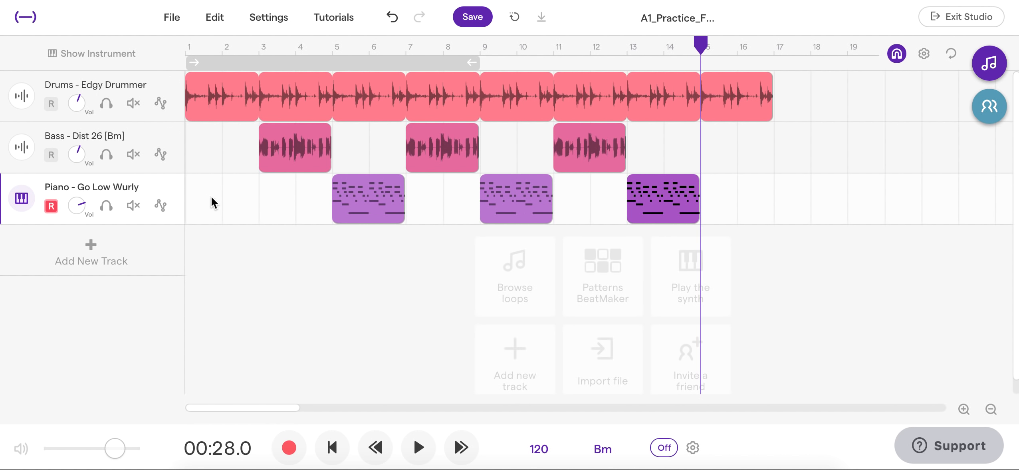
Try to paste the copied piano region onto the bass track at measure 15
left_click(211, 142)
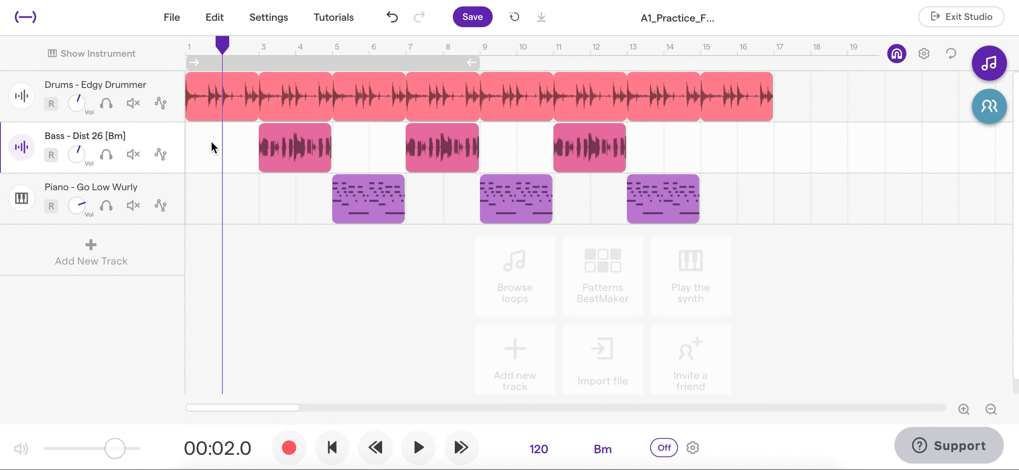
left_click_drag(222, 44, 692, 60)
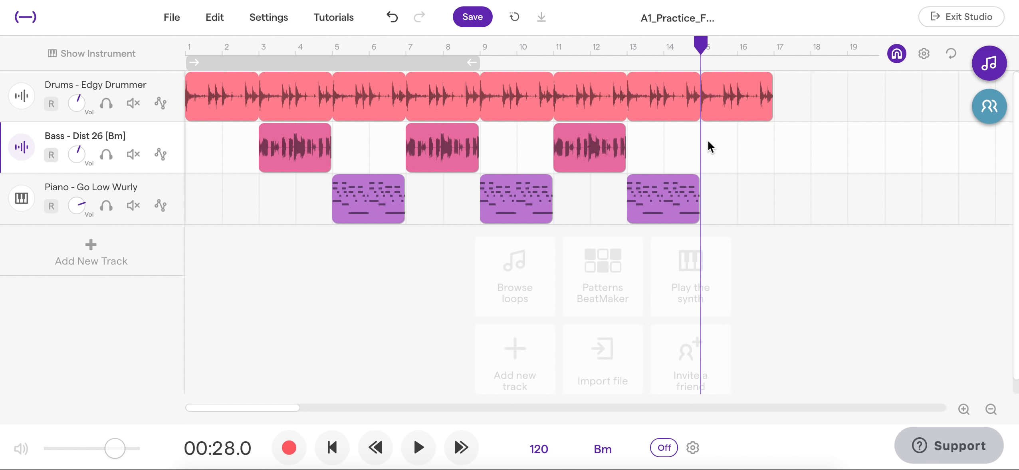
key("ctrl+v")
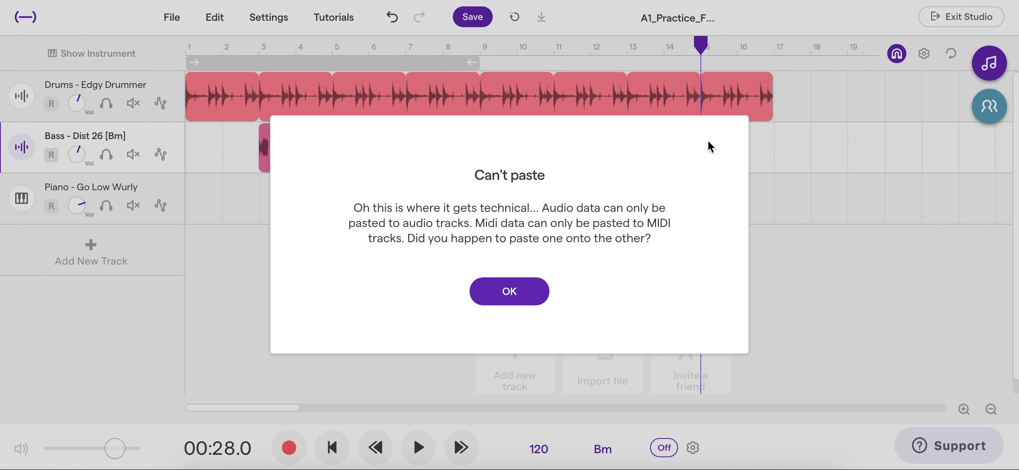
left_click(520, 301)
left_click(834, 187)
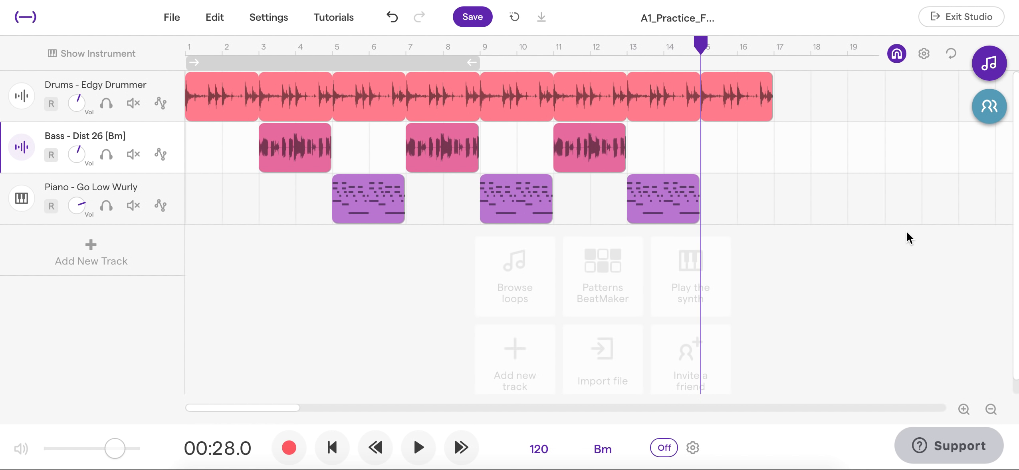
Inspect the arrangement at different timeline zoom levels and place the playhead at measure 17, where the drum loop ends
left_click(965, 413)
left_click(965, 414)
left_click(964, 414)
left_click(964, 414)
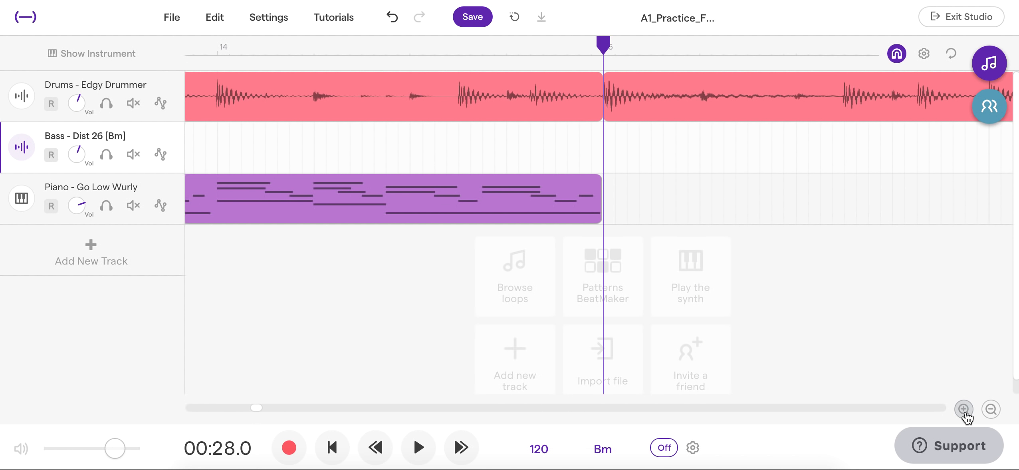
left_click(990, 410)
left_click(990, 411)
left_click(990, 411)
left_click(990, 410)
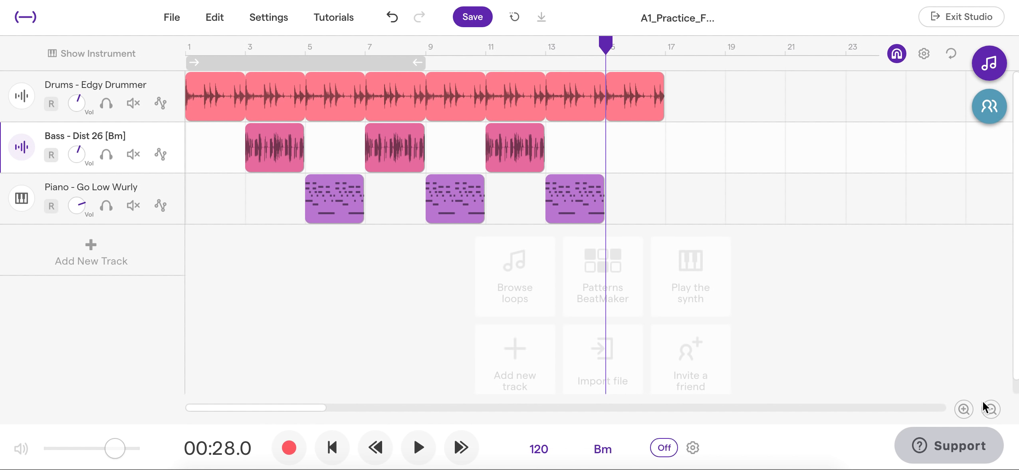
left_click(990, 408)
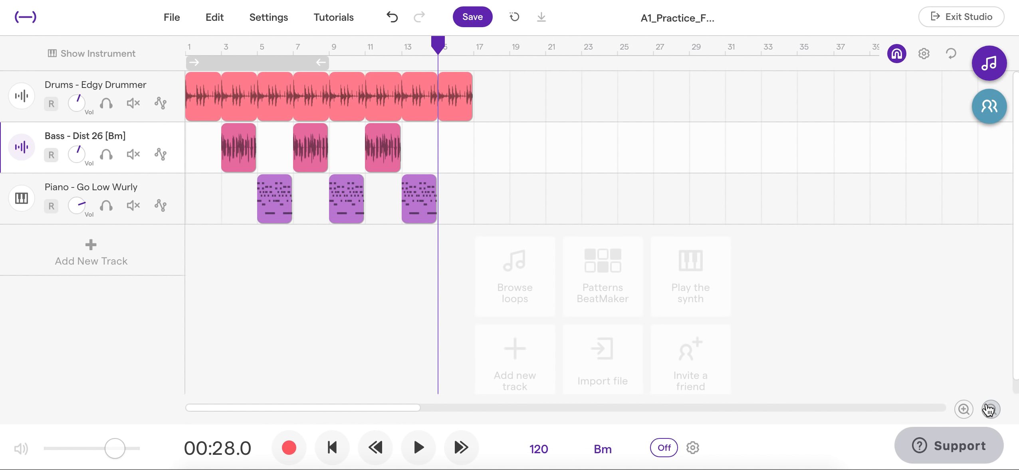
left_click(963, 408)
scroll(666, 173, "down", 1)
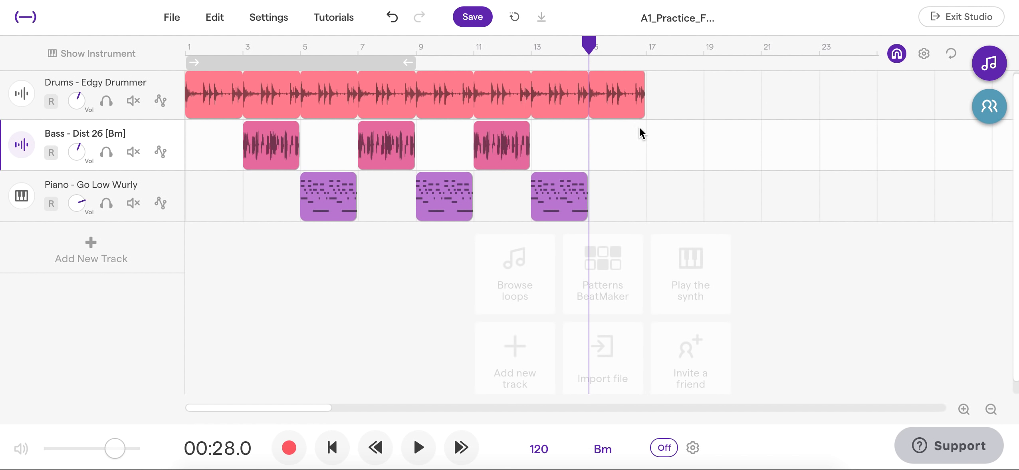
scroll(647, 196, "up", 1)
left_click_drag(588, 44, 673, 47)
left_click(963, 409)
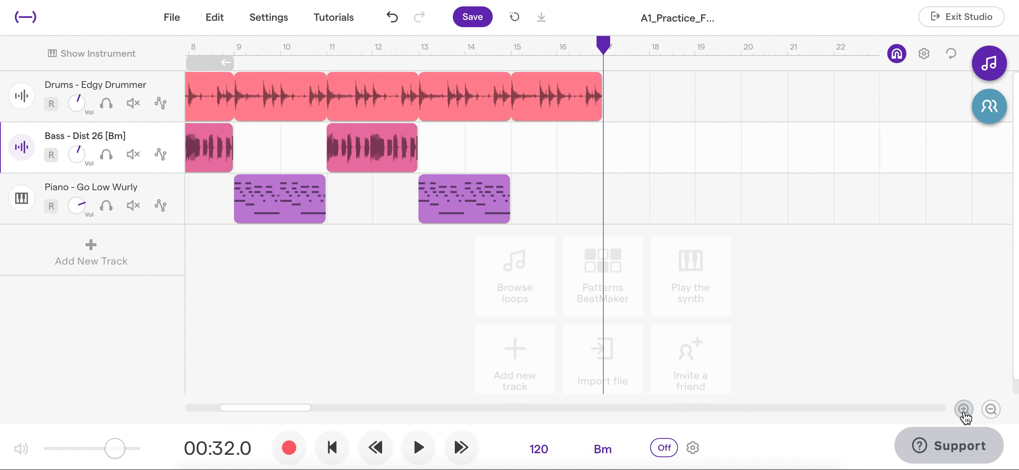
scroll(649, 269, "up", 1)
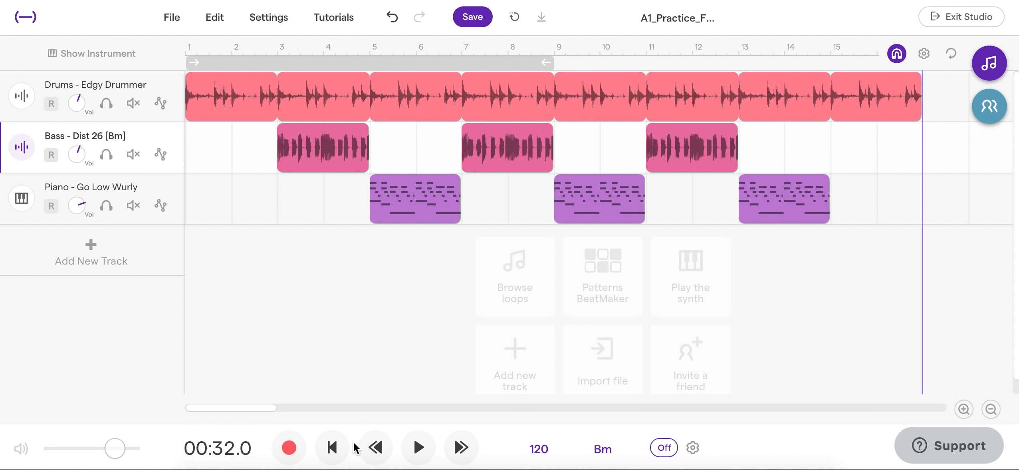
Play the whole arrangement from the beginning and save the project
left_click(332, 446)
left_click(418, 446)
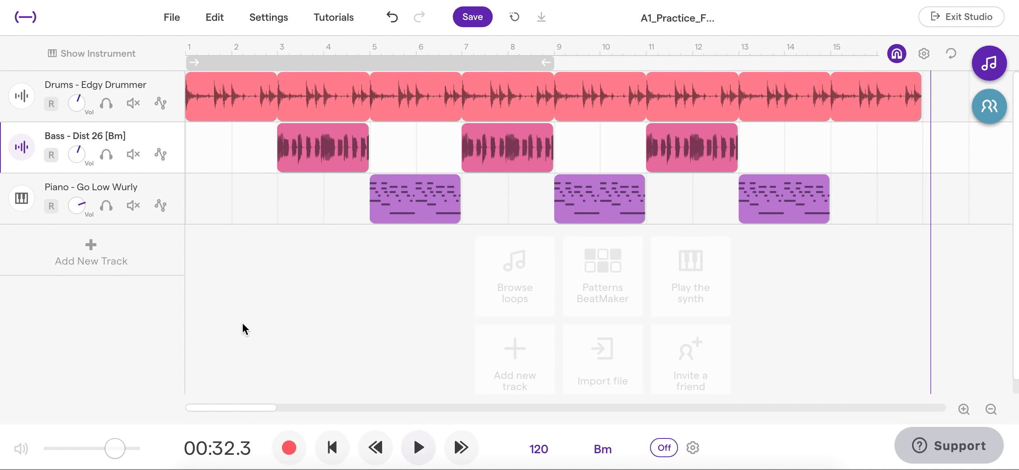
left_click(468, 18)
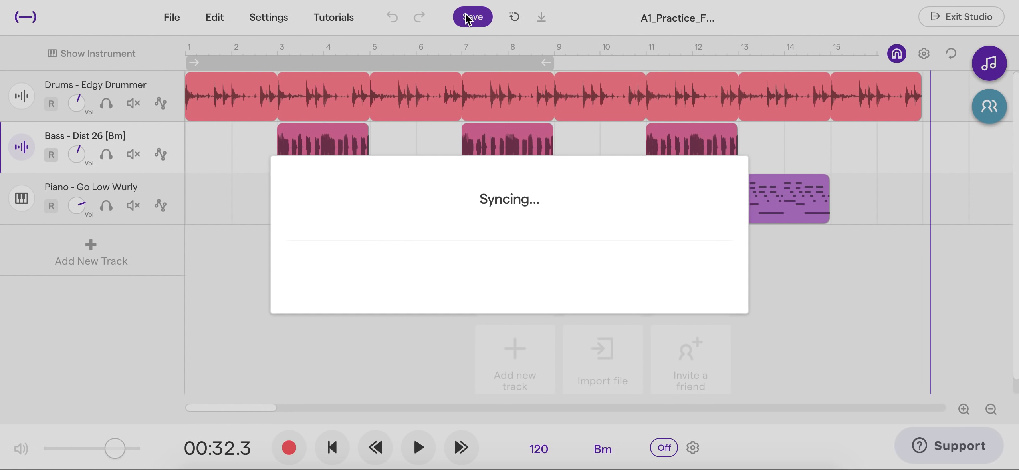